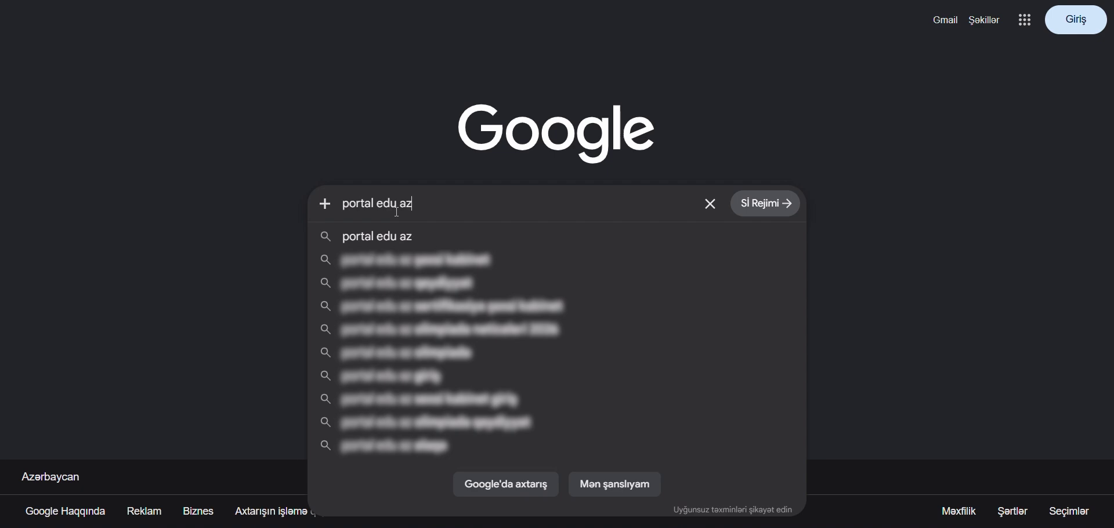
- Search Google for 'portal edu az'
key("Return")
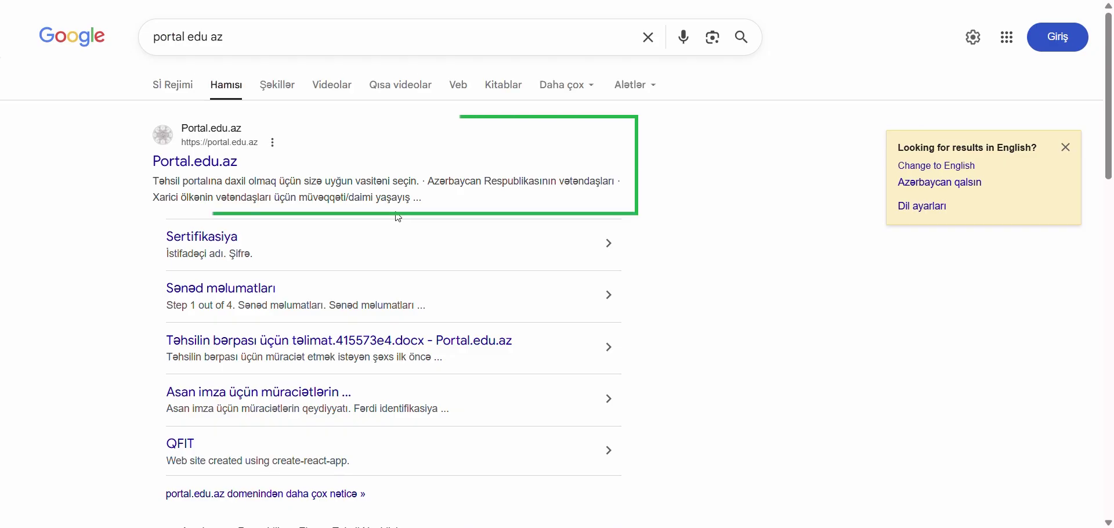
- Open Portal.edu.az from the results and start registering a foreign-passport account
left_click(222, 166)
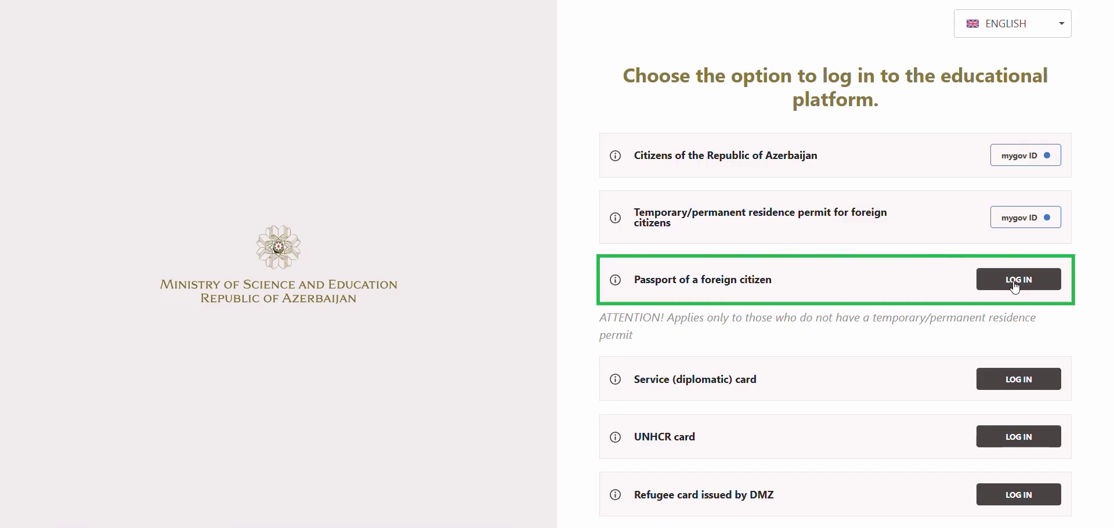
left_click(1016, 287)
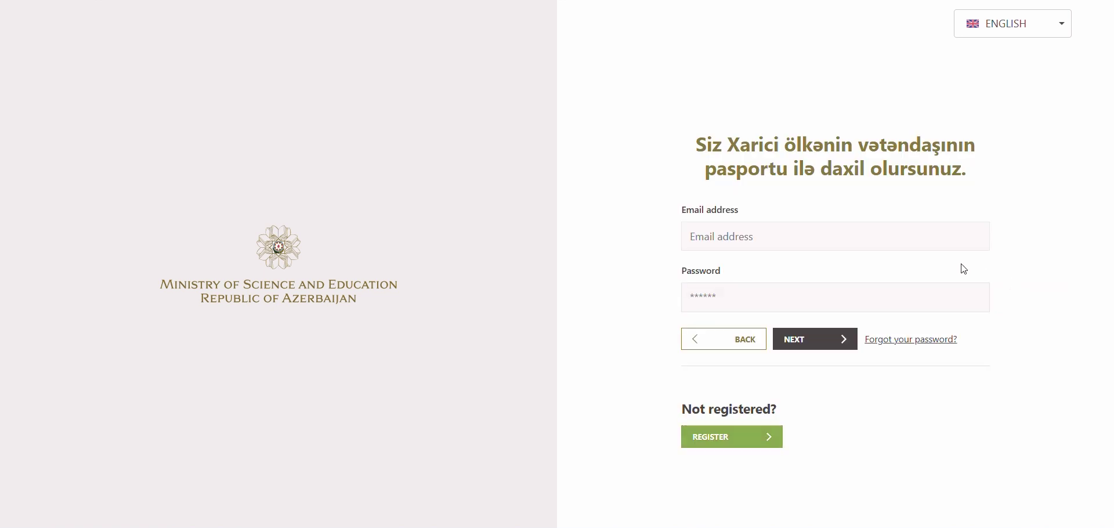
left_click(754, 442)
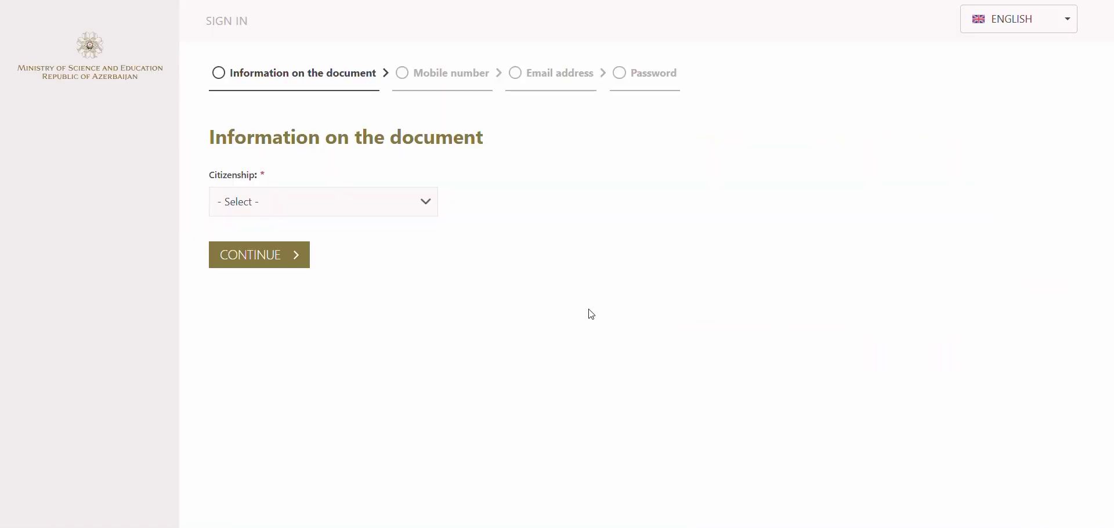
left_click(388, 190)
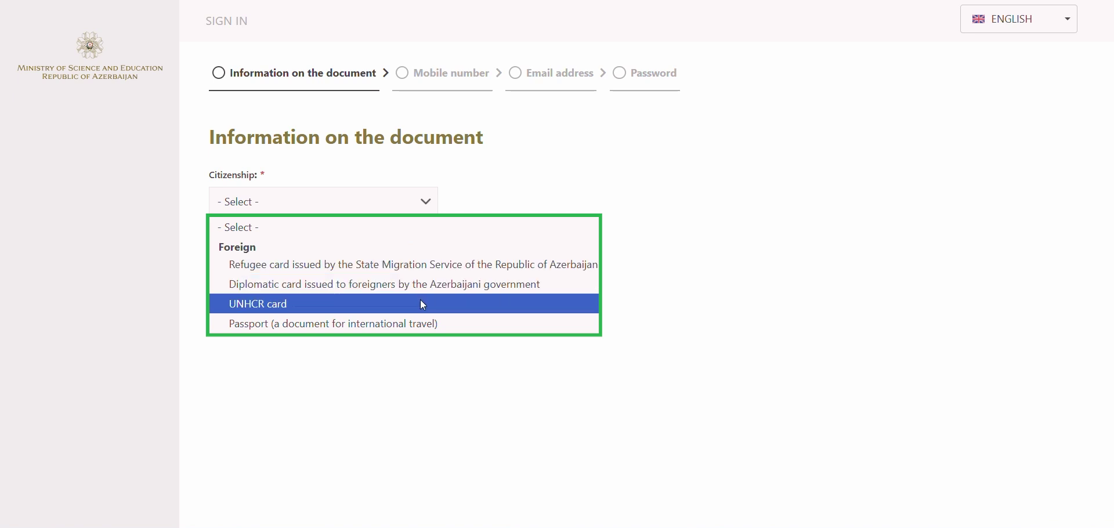
- Choose Passport and enter the passport serial number, name, surname and father's name
left_click(429, 318)
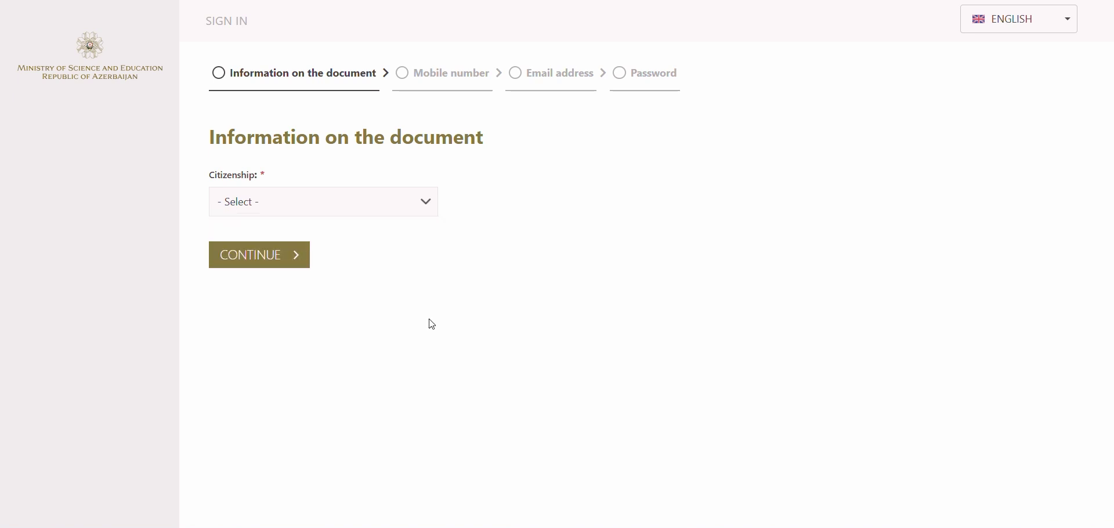
left_click(502, 225)
type("N")
left_click(656, 235)
type("1234567")
left_click(328, 294)
left_click(581, 295)
left_click(311, 352)
type("XAS")
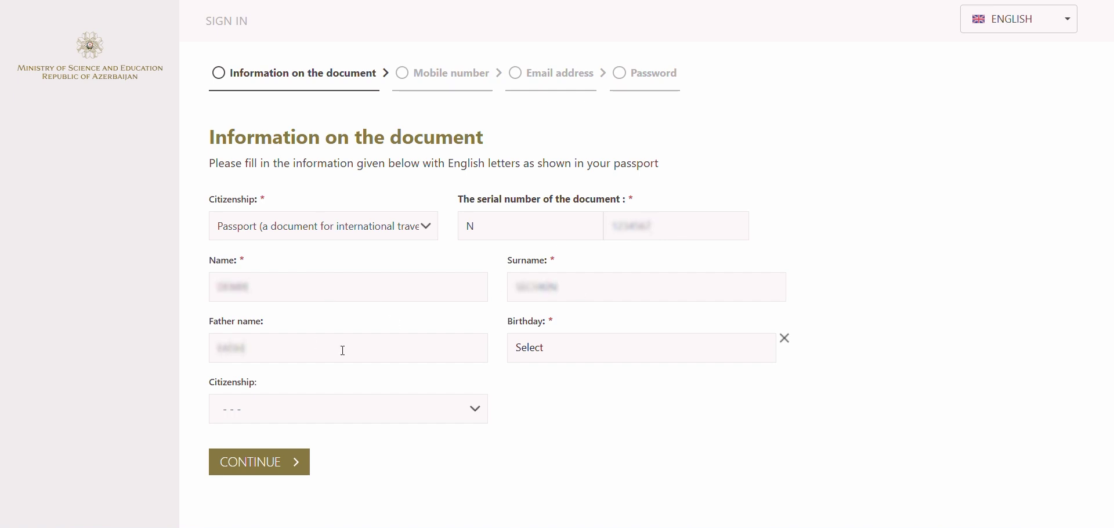
- Set birthday to 01.01.2006 and citizenship to TÜRKİYE, then continue
left_click(752, 348)
left_click(618, 180)
left_click(569, 179)
left_click(558, 195)
left_click(529, 222)
left_click(391, 419)
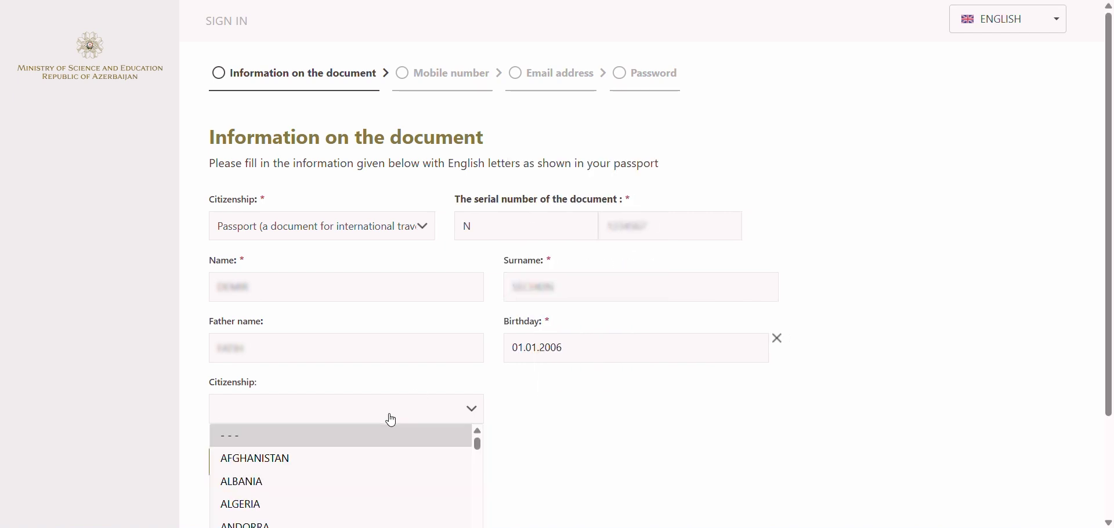
scroll(375, 455, "down", 20)
left_click(363, 504)
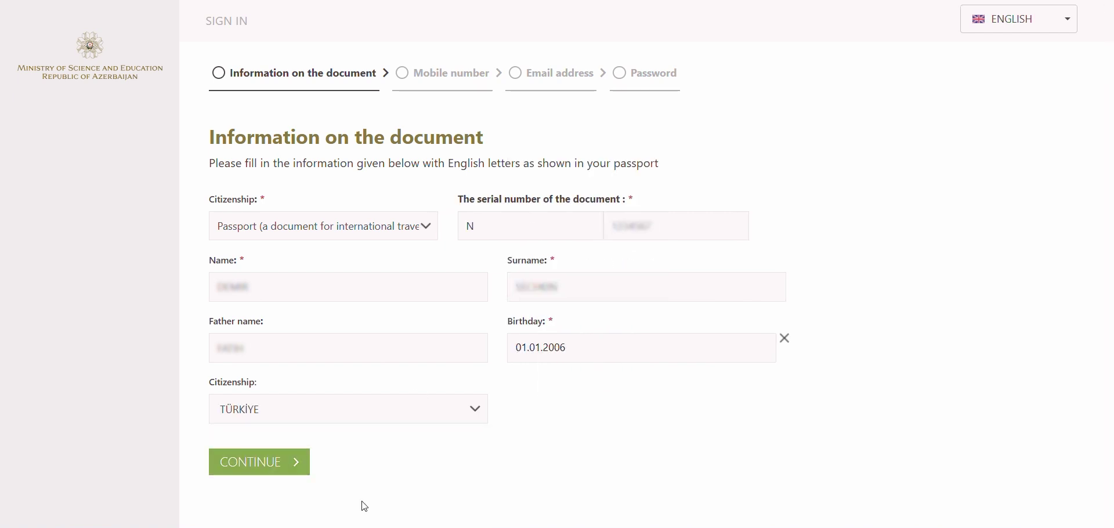
left_click(294, 462)
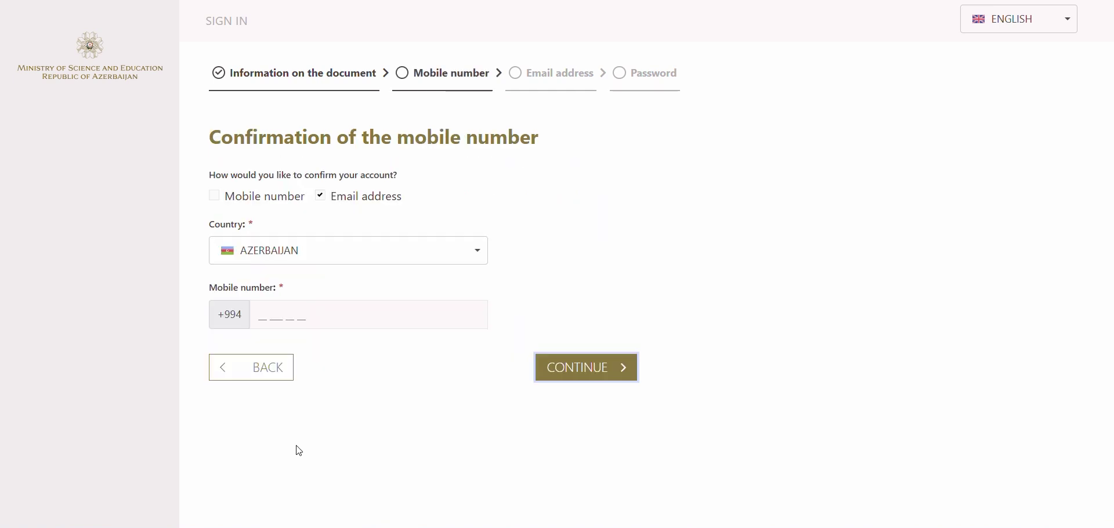
- Toggle mobile-number and e-mail confirmation and set the phone country to KAZAKHSTAN
left_click(214, 197)
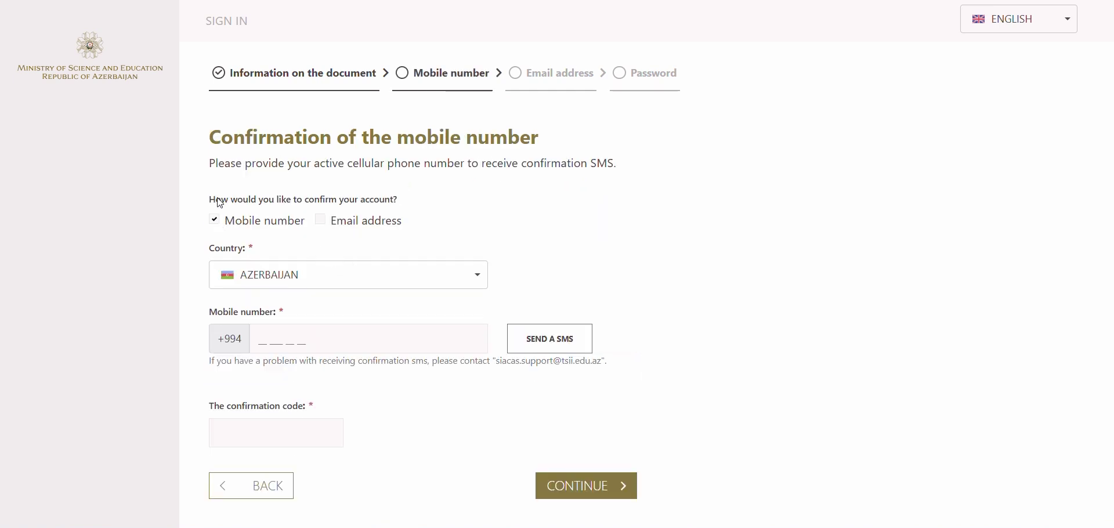
left_click(321, 221)
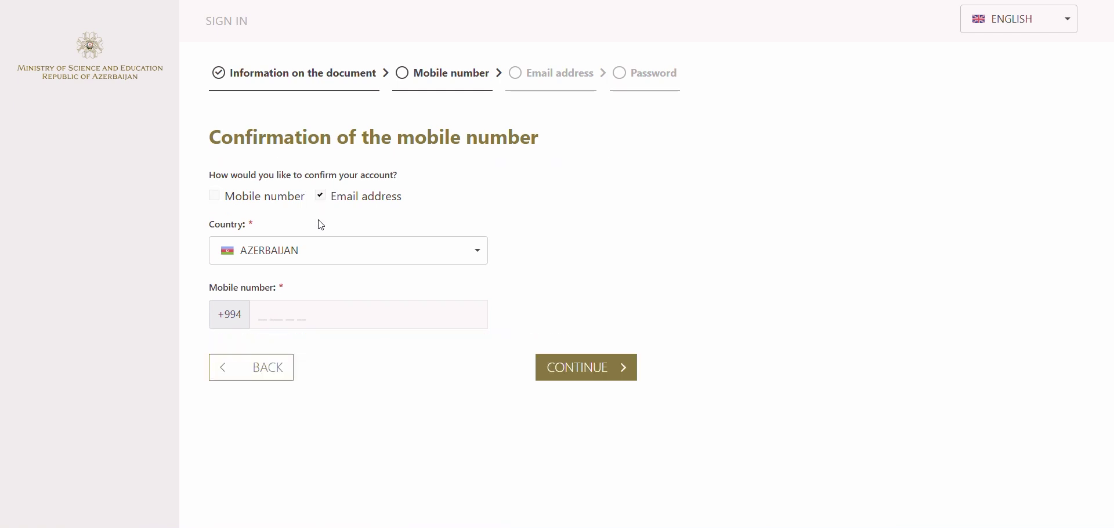
left_click(332, 252)
left_click(316, 290)
type("k")
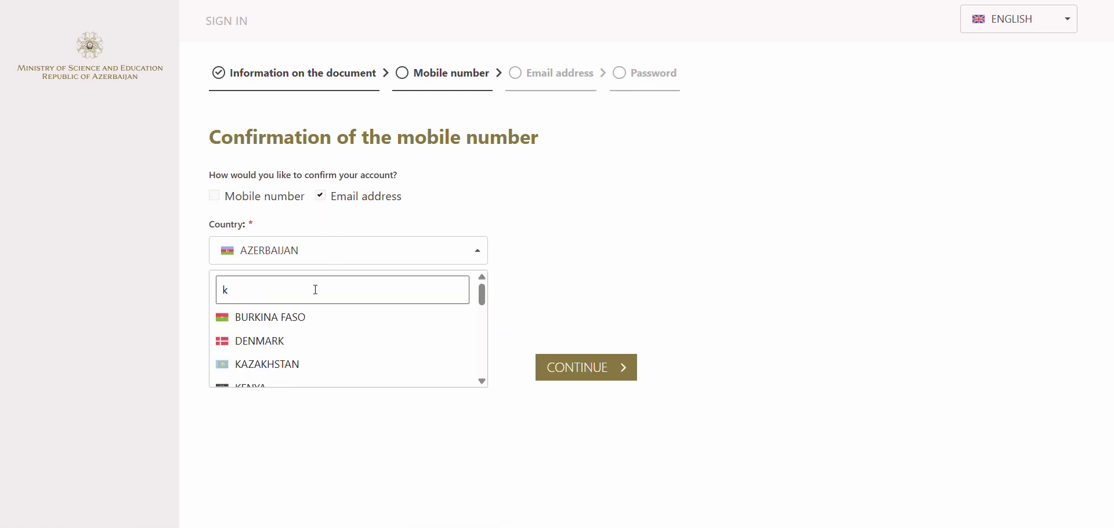
left_click(268, 367)
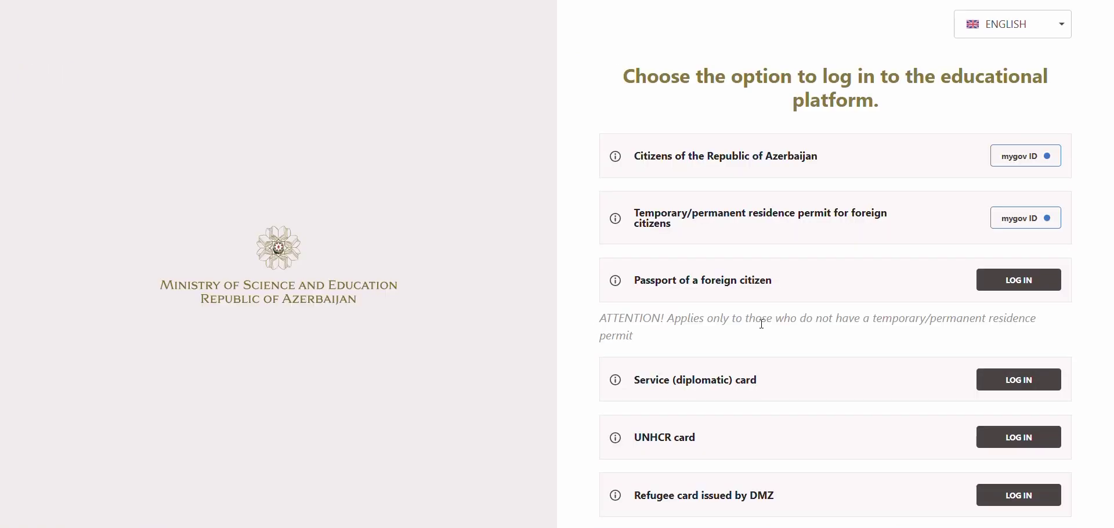
- Sign in with the foreign-passport account's e-mail and password
left_click(1041, 283)
type("mail.com")
left_click(743, 298)
type("**********")
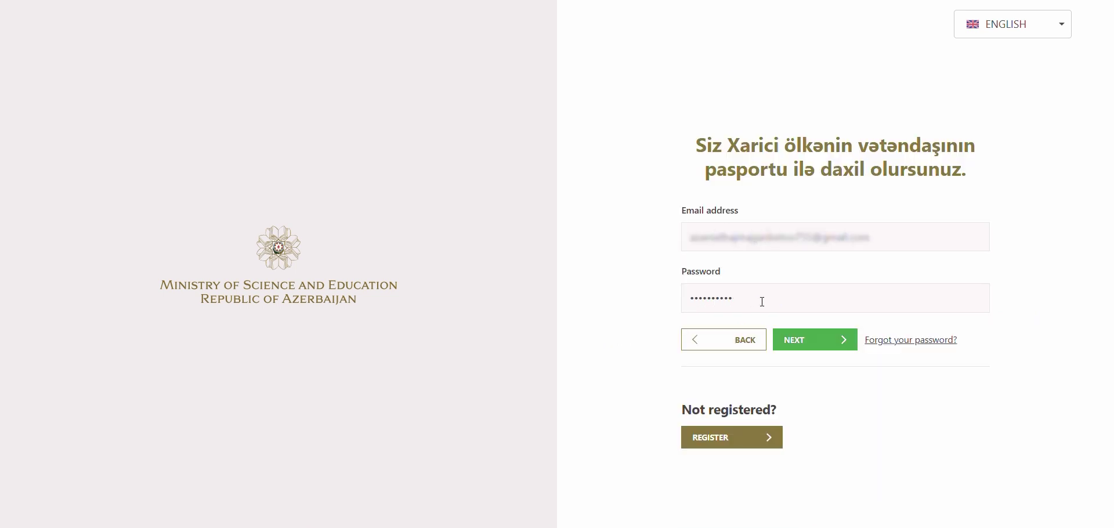
left_click(815, 346)
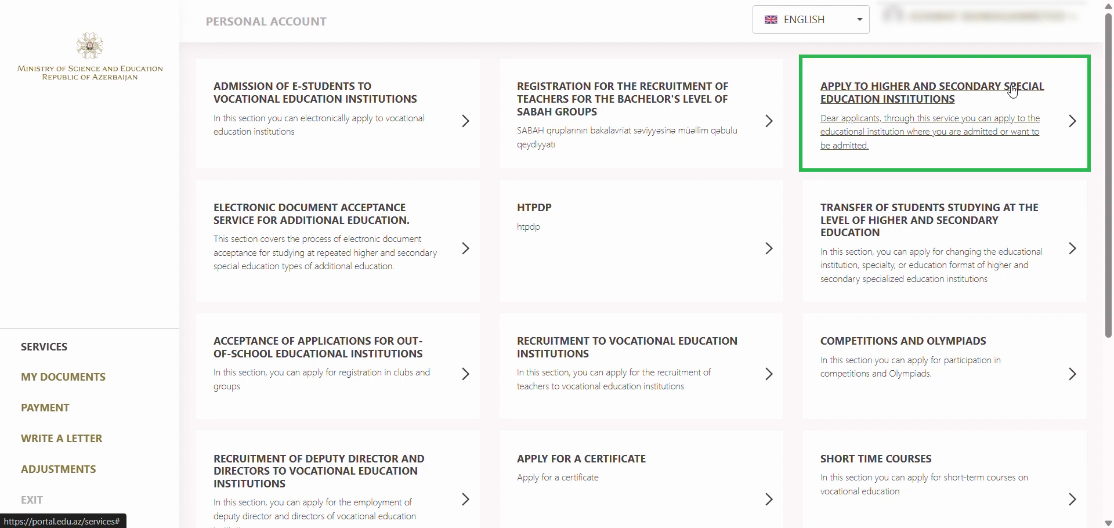
- Start a new higher-education application with Self-Funded as the admission channel
left_click(1013, 91)
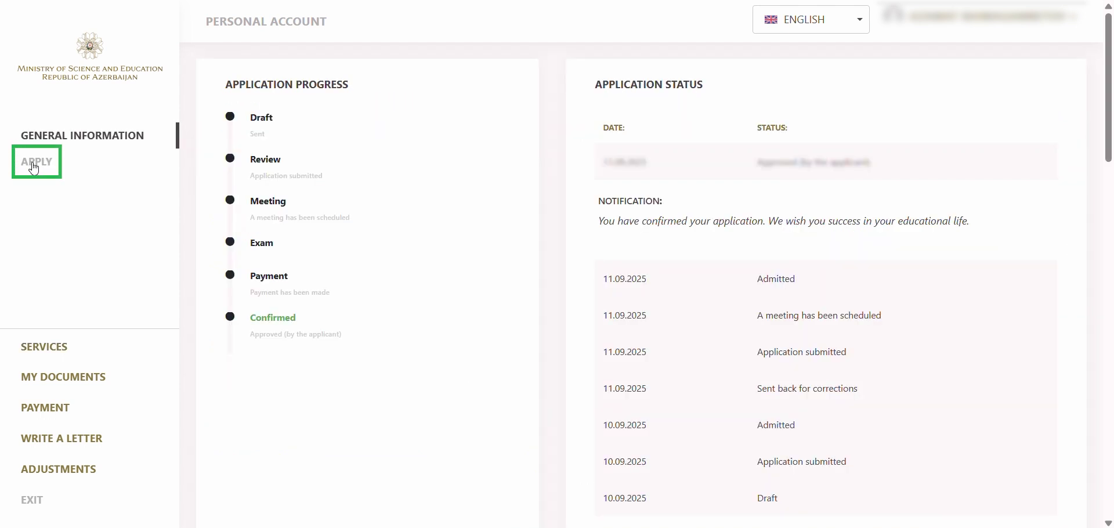
left_click(34, 169)
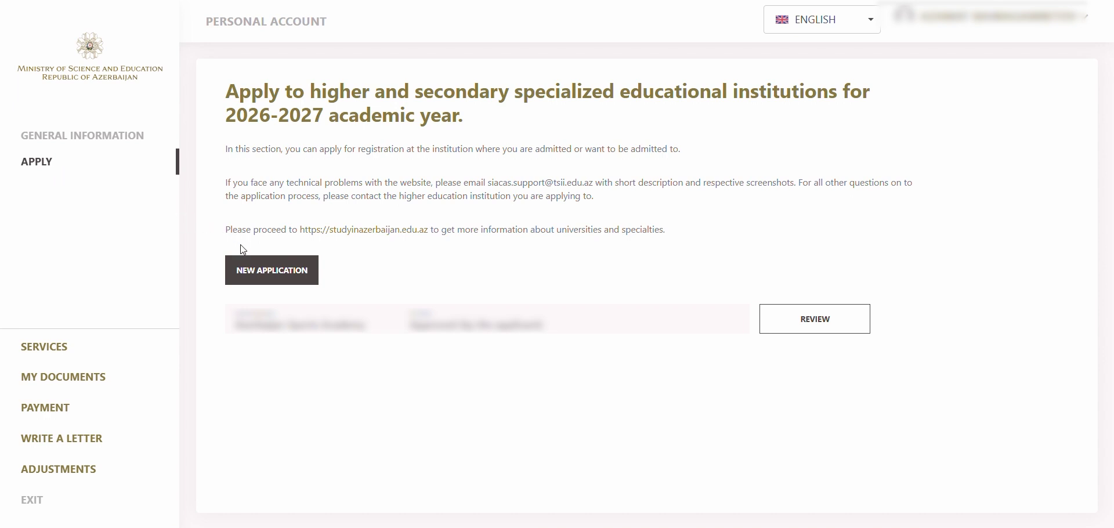
left_click(259, 278)
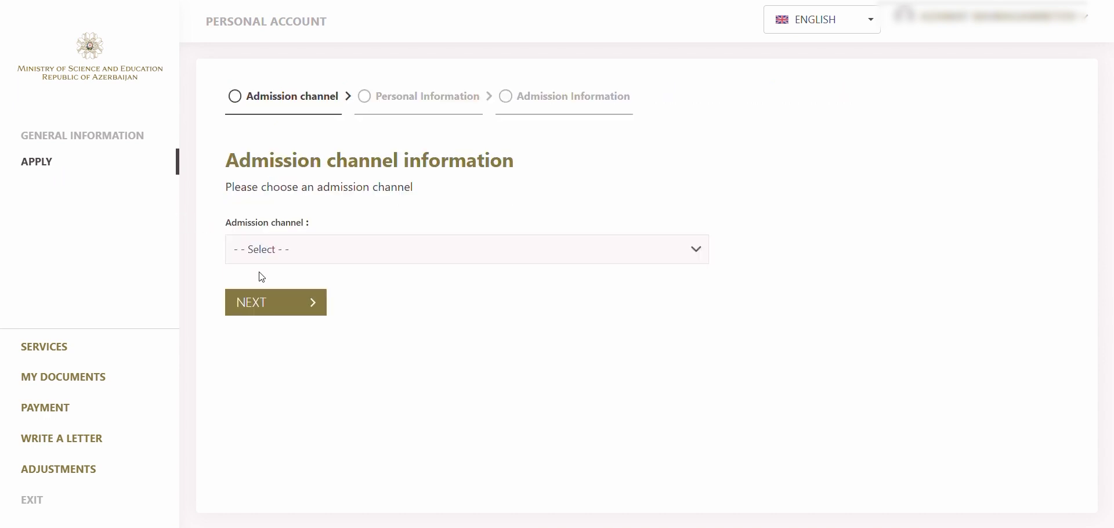
left_click(317, 254)
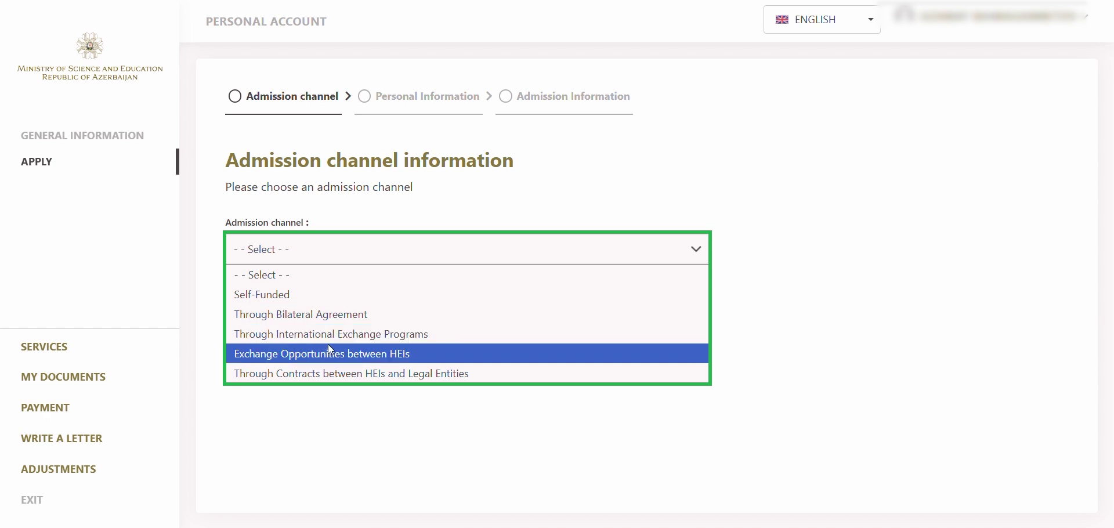
left_click(324, 294)
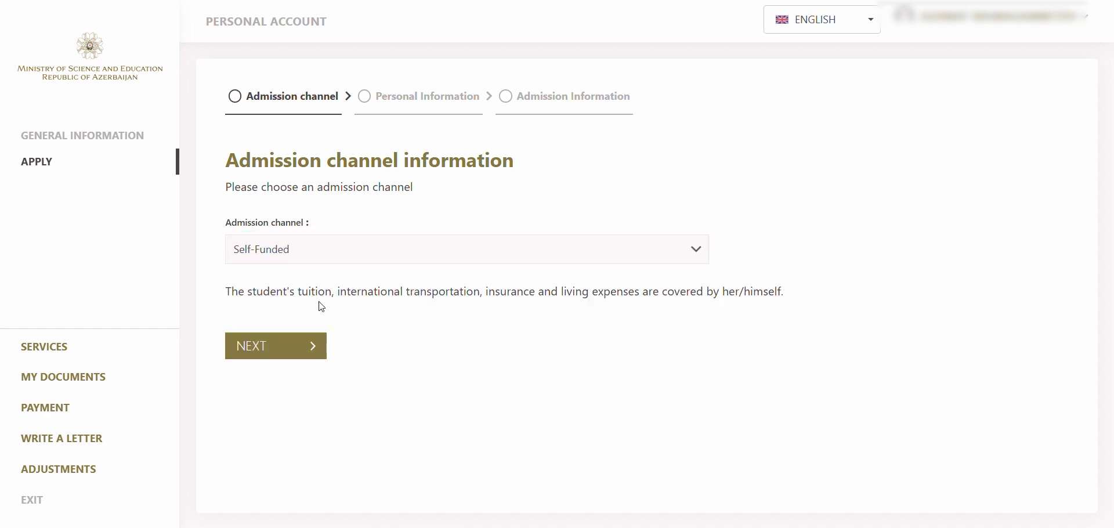
left_click(302, 355)
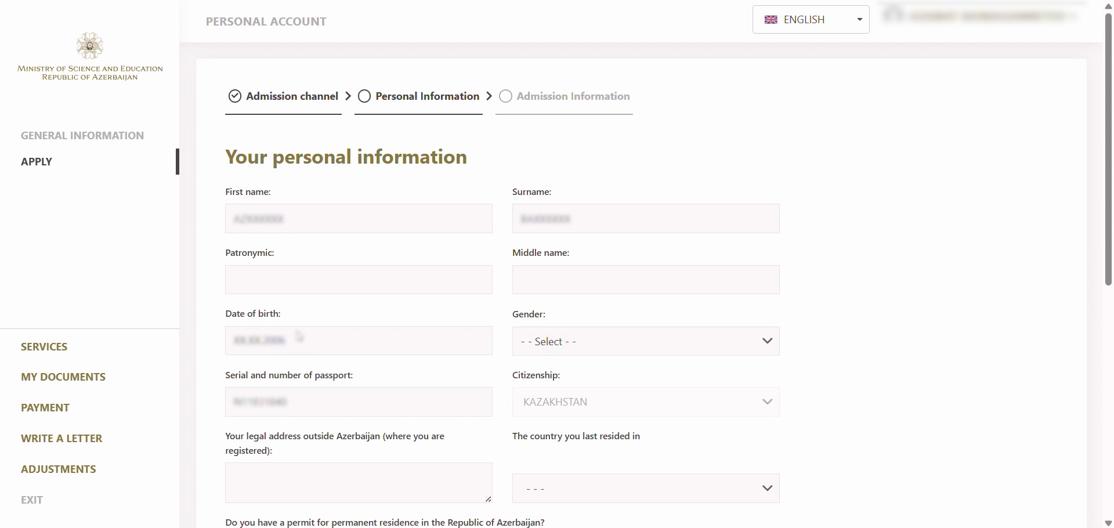
- Set gender to Male and the last country of residence to KAZAKHSTAN
left_click(631, 344)
left_click(633, 388)
scroll(634, 388, "down", 1)
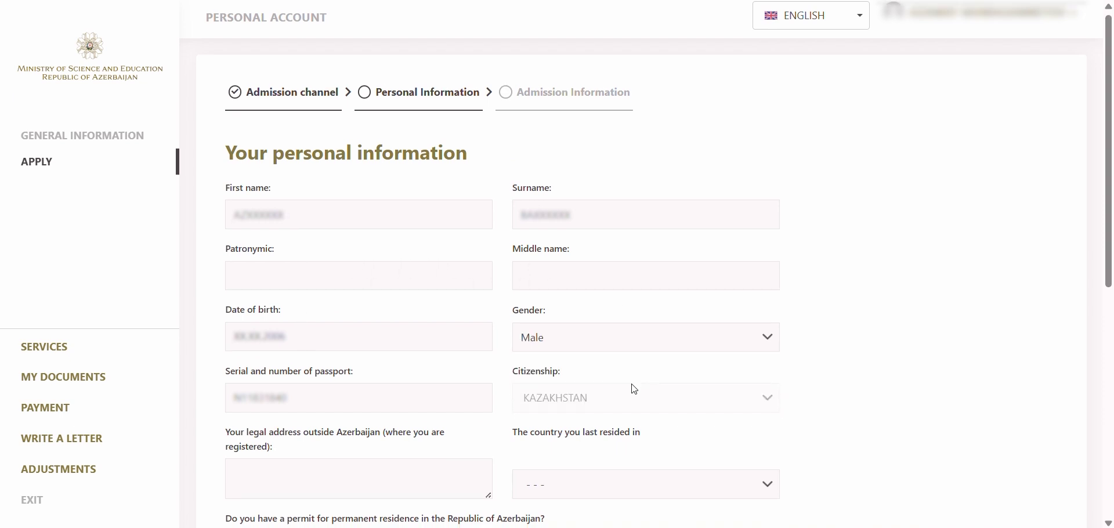
left_click(382, 203)
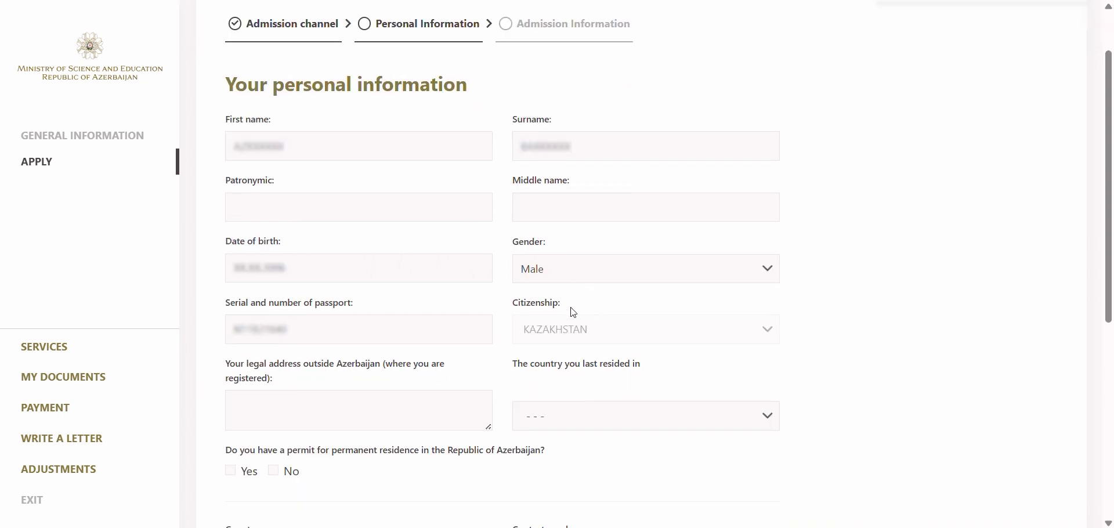
scroll(508, 325, "down", 1)
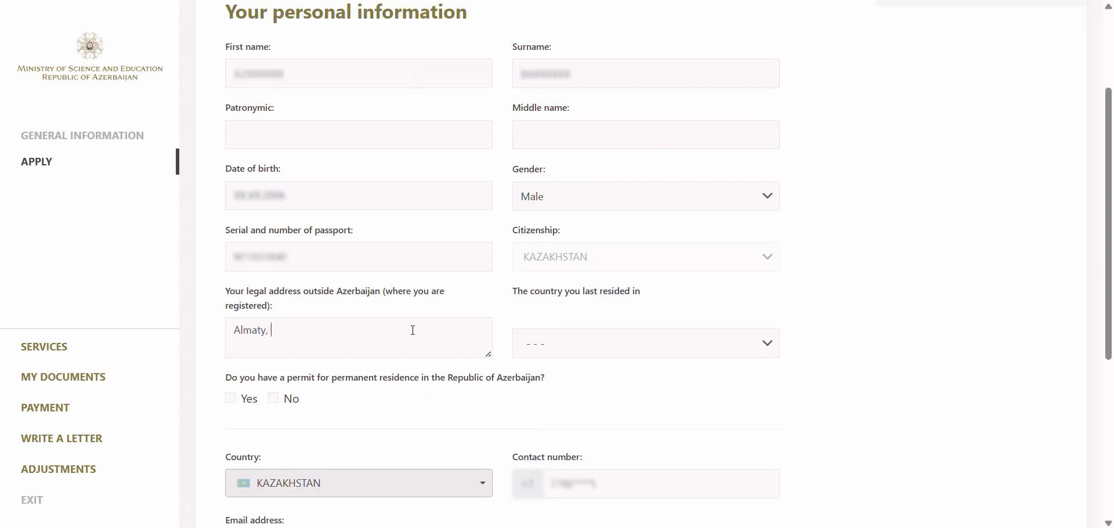
type("zakhstan")
left_click(664, 351)
type("kaz")
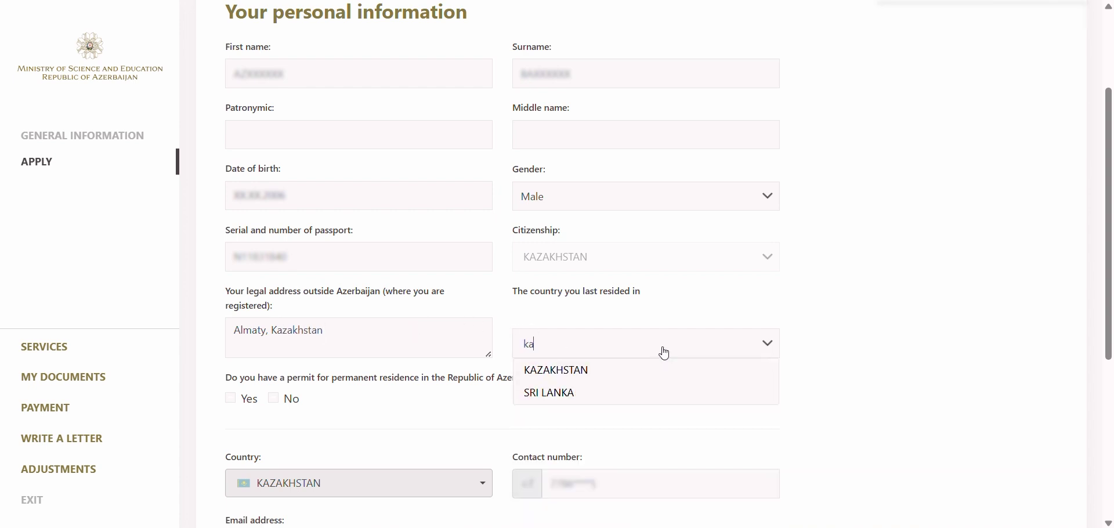
left_click(634, 365)
- Answer No to the residence permit and fill in the emergency contact's name, number and e-mail
scroll(400, 384, "down", 2)
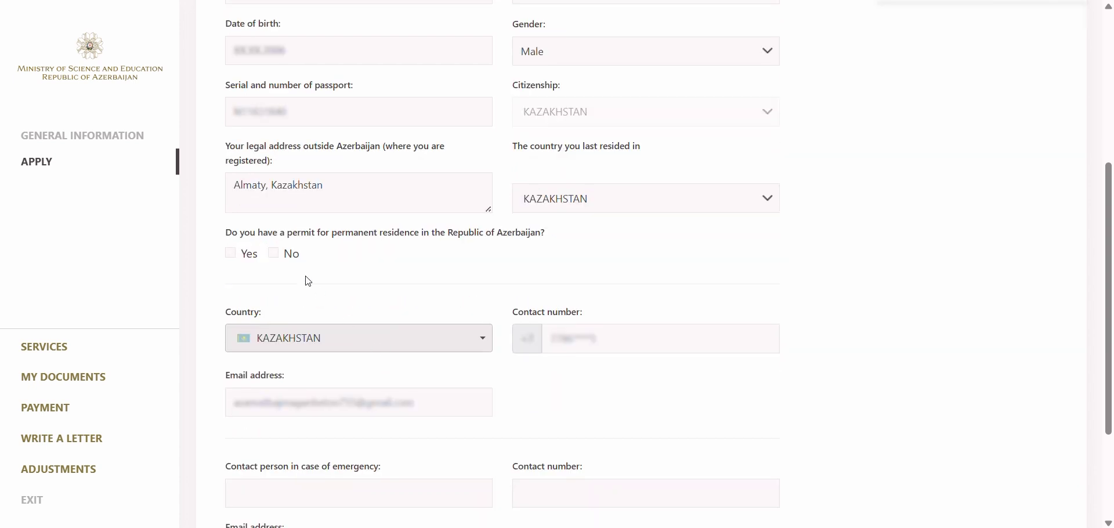
left_click(275, 254)
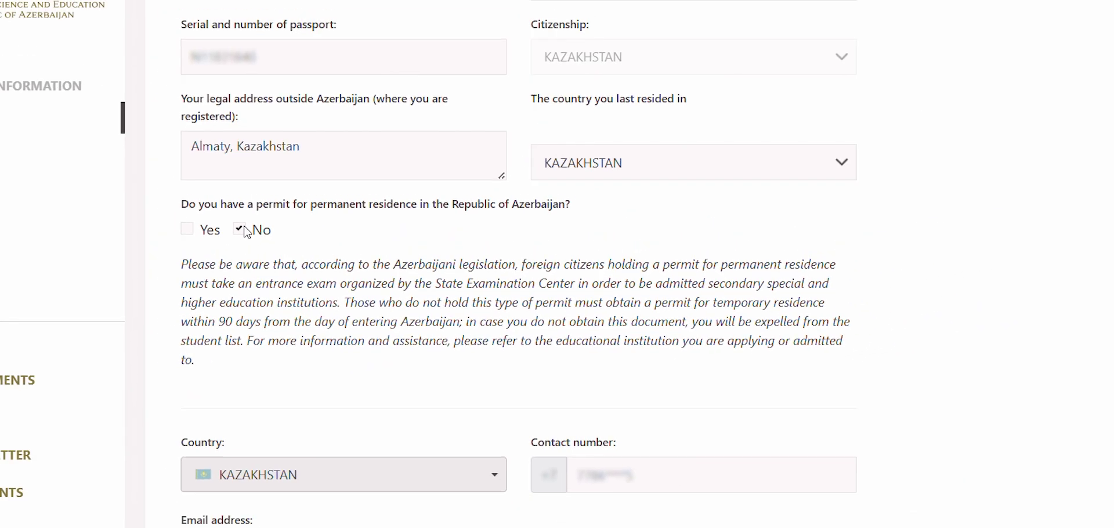
scroll(839, 397, "down", 4)
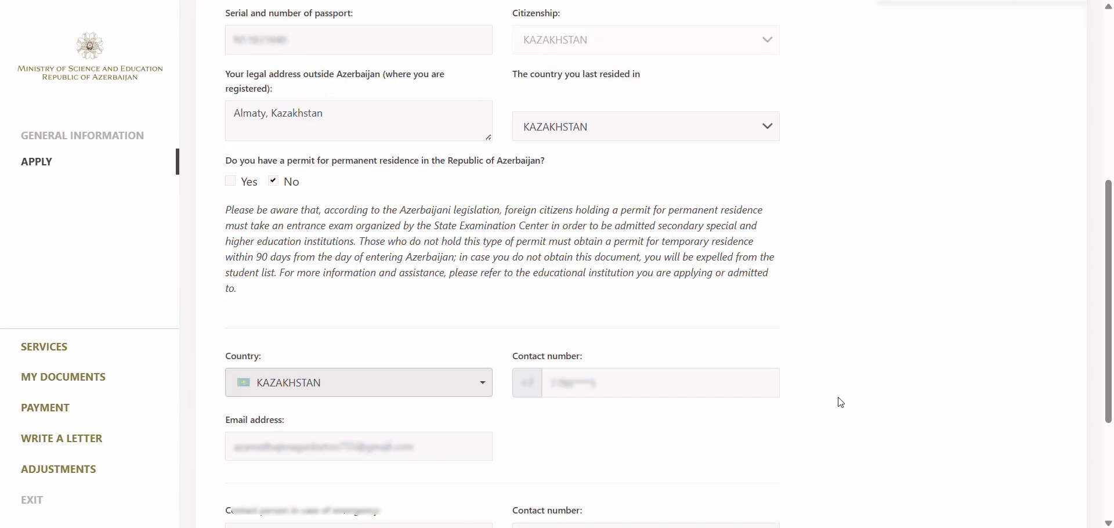
scroll(837, 400, "down", 1)
left_click(356, 341)
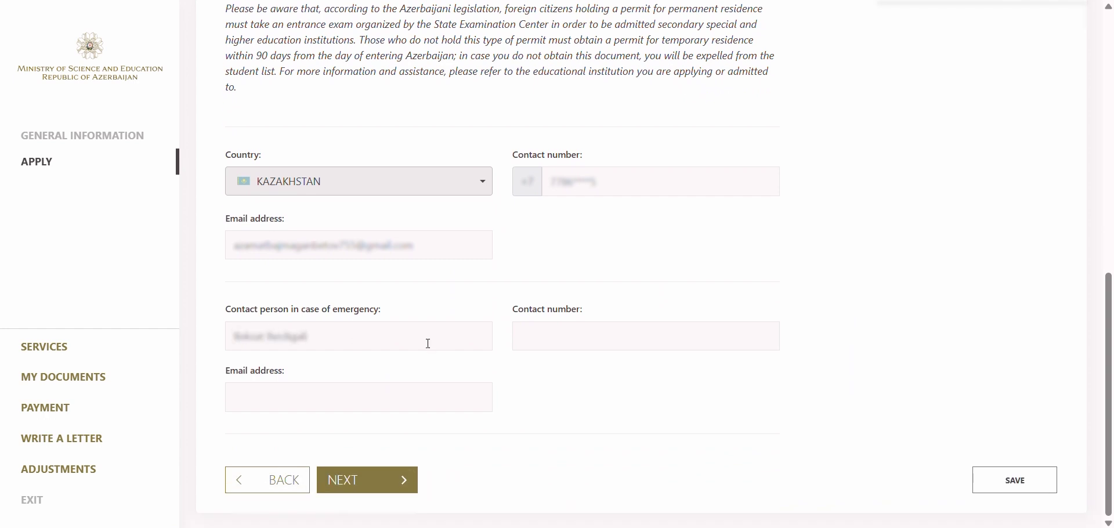
left_click(673, 335)
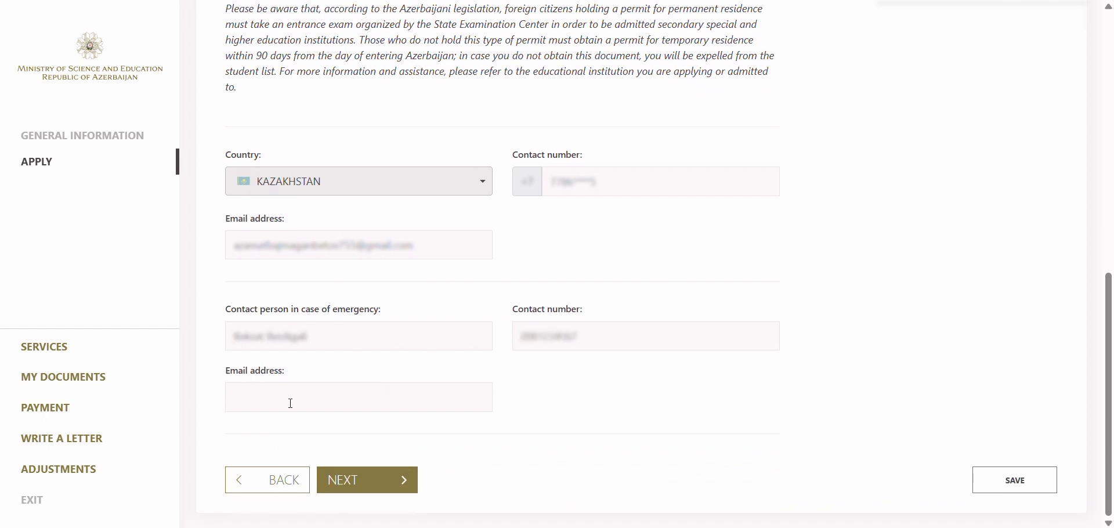
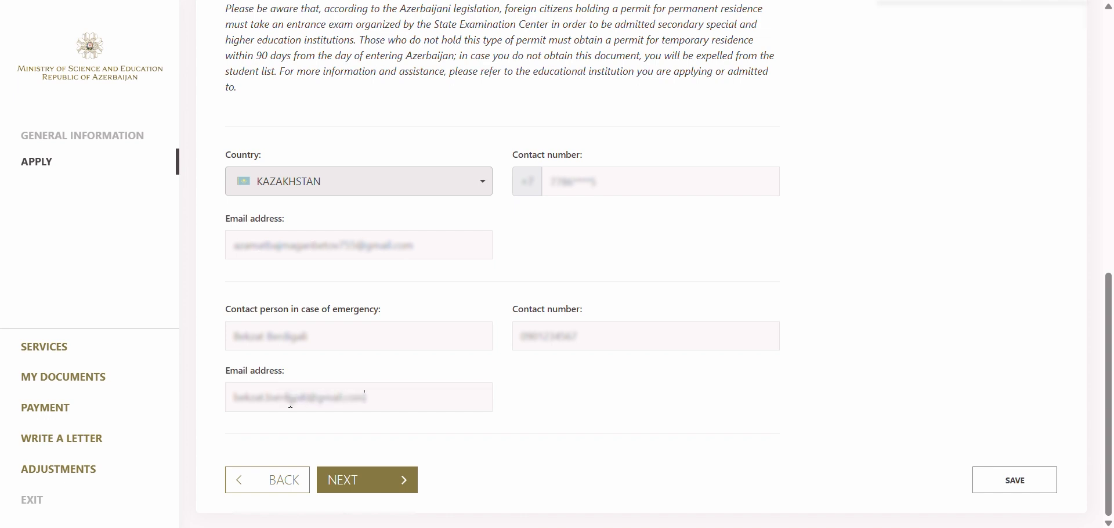
left_click(360, 481)
- Decline preparatory courses; choose Higher education, Master's, Azerbaijan Sports Academy, 2026/2027
left_click(233, 262)
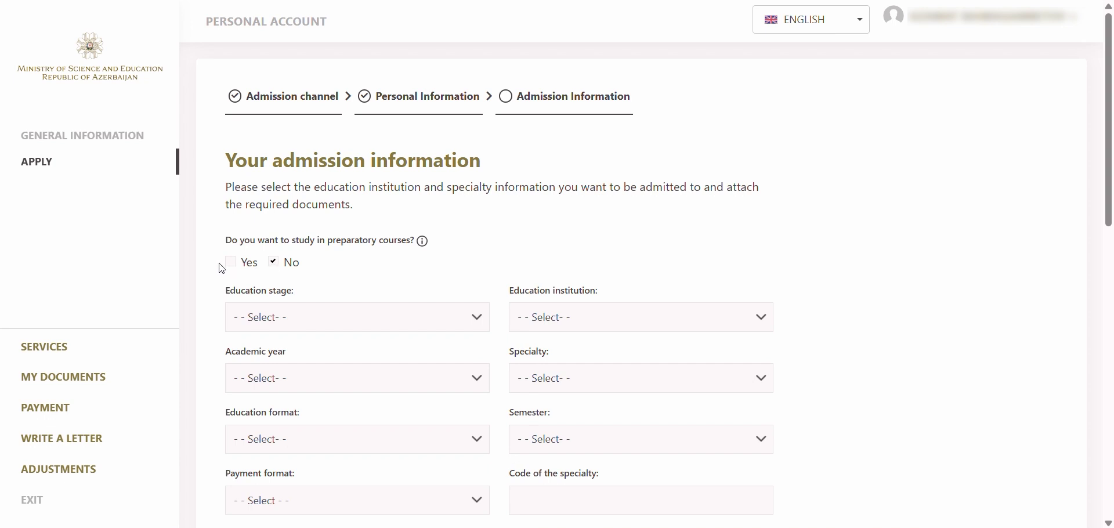
left_click(292, 318)
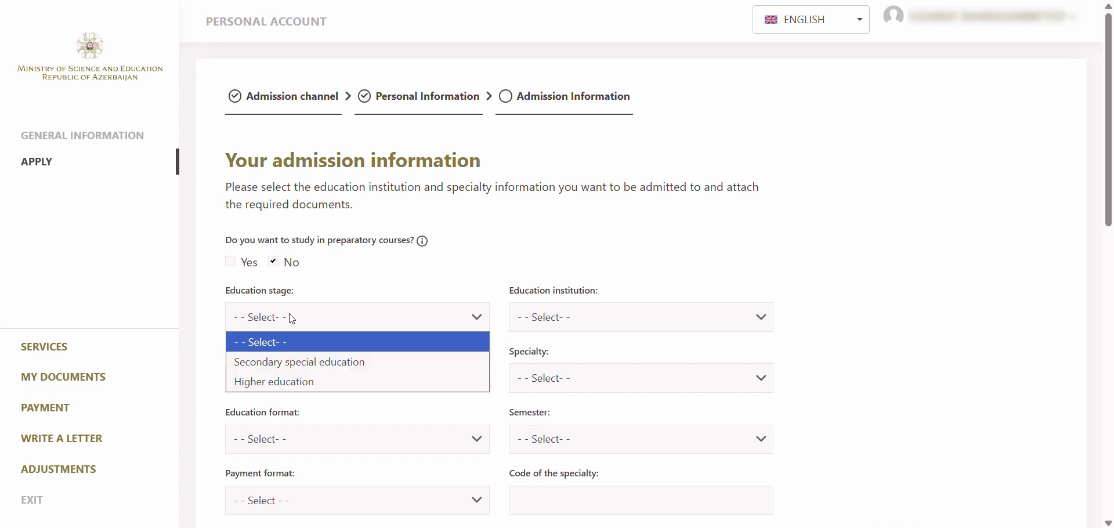
left_click(300, 383)
left_click(691, 317)
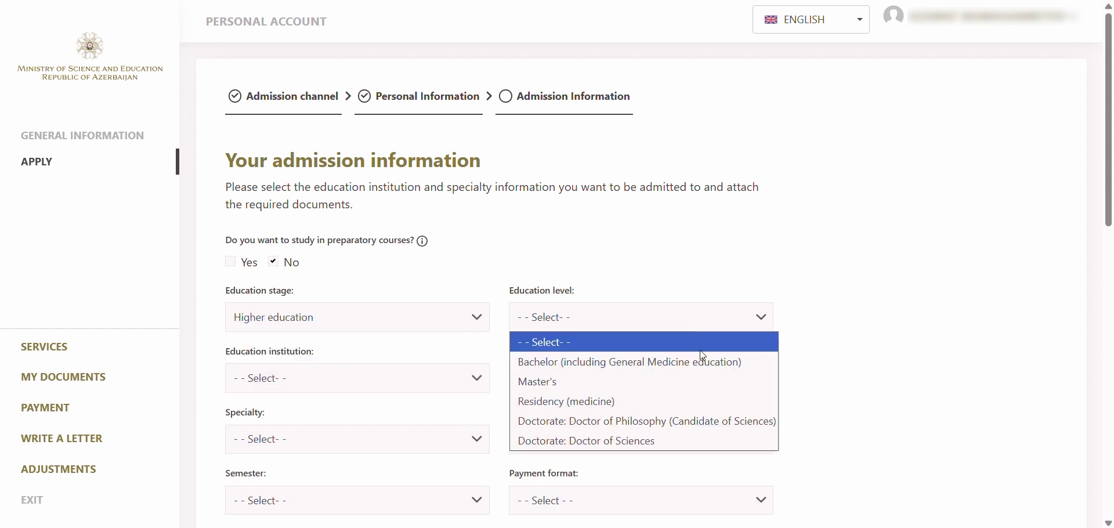
left_click(688, 383)
left_click(428, 378)
scroll(420, 278, "down", 2)
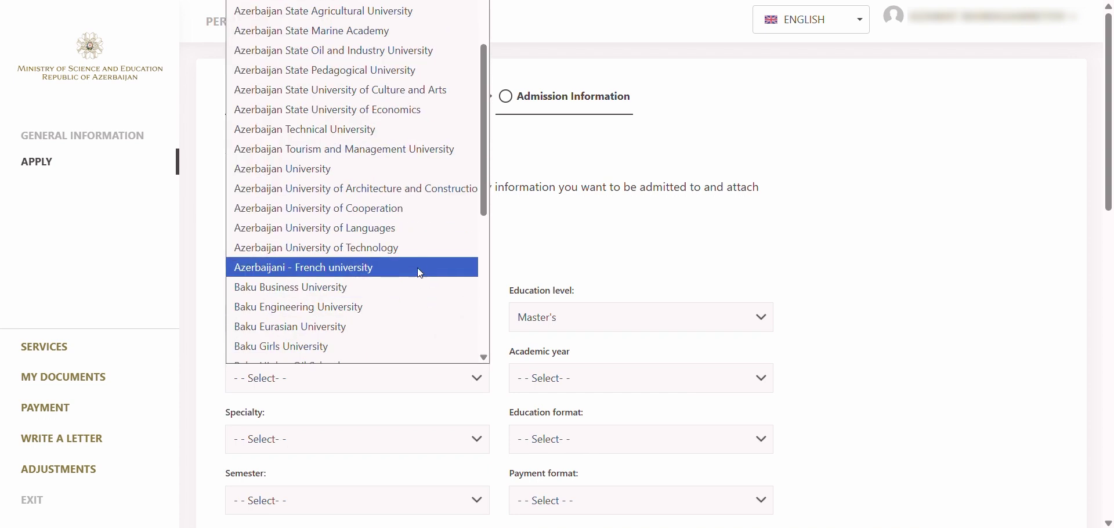
scroll(413, 106, "down", 2)
scroll(403, 236, "up", 5)
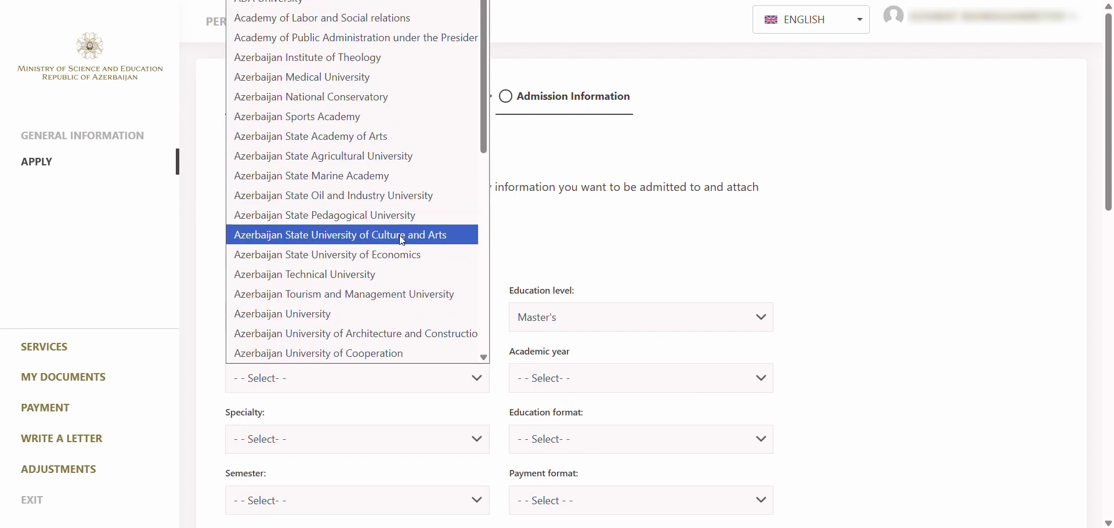
left_click(412, 118)
left_click(627, 384)
left_click(631, 422)
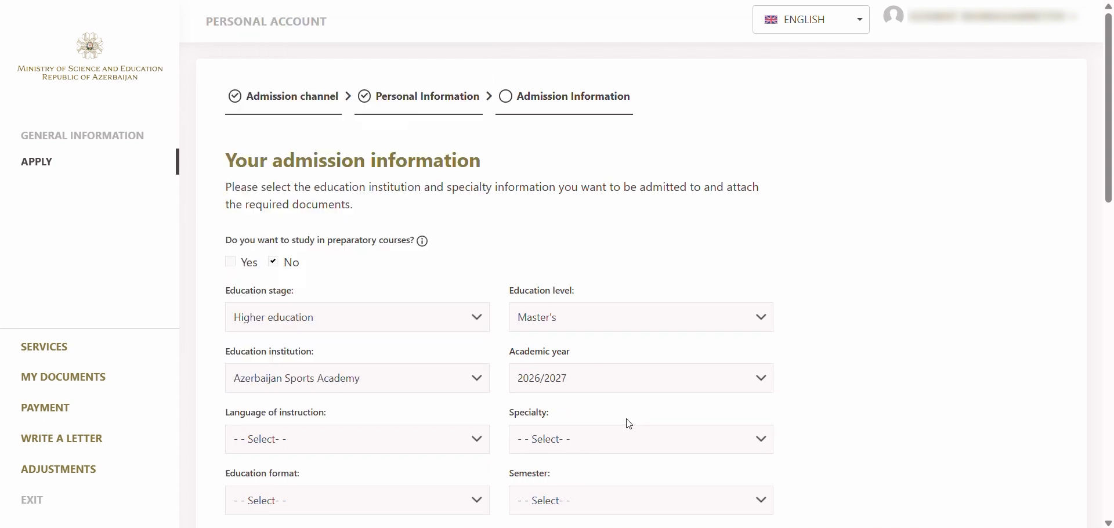
- Choose English, Management, İdman menecmenti, Fulltime, First Semester - Fall Semester, and Paid
scroll(398, 415, "down", 3)
left_click(409, 293)
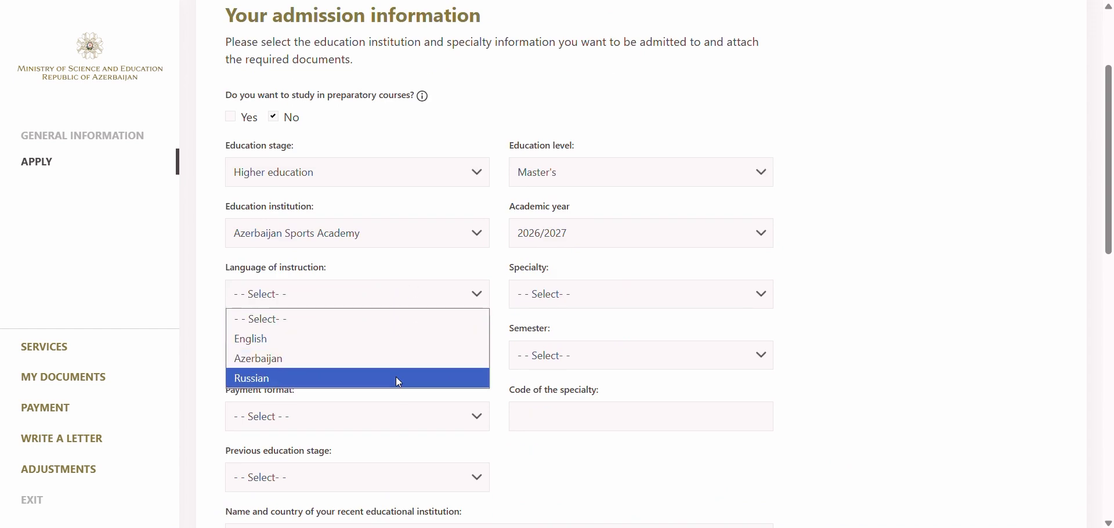
left_click(388, 341)
left_click(580, 307)
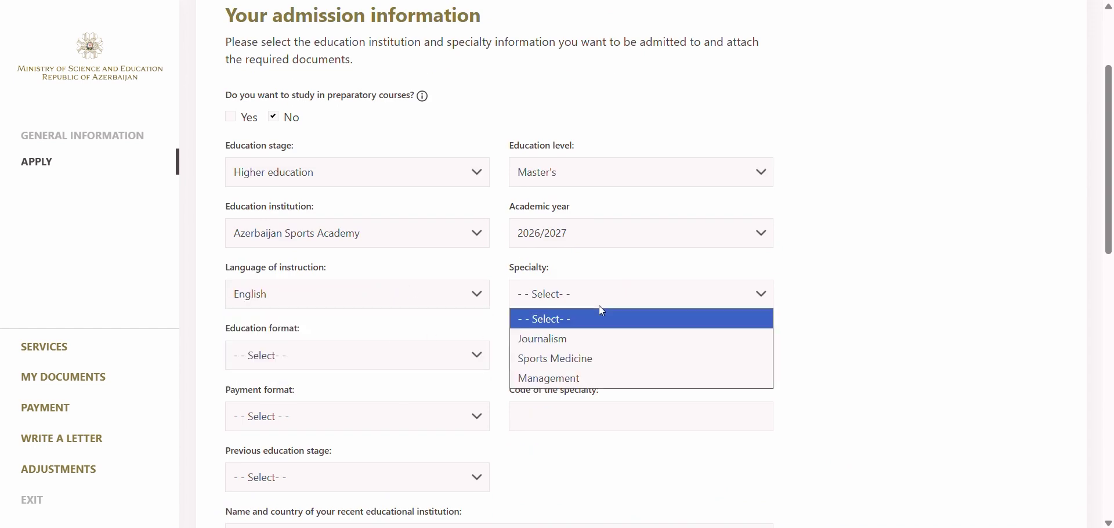
left_click(618, 376)
left_click(436, 369)
left_click(432, 400)
left_click(609, 361)
left_click(611, 399)
left_click(487, 413)
left_click(418, 458)
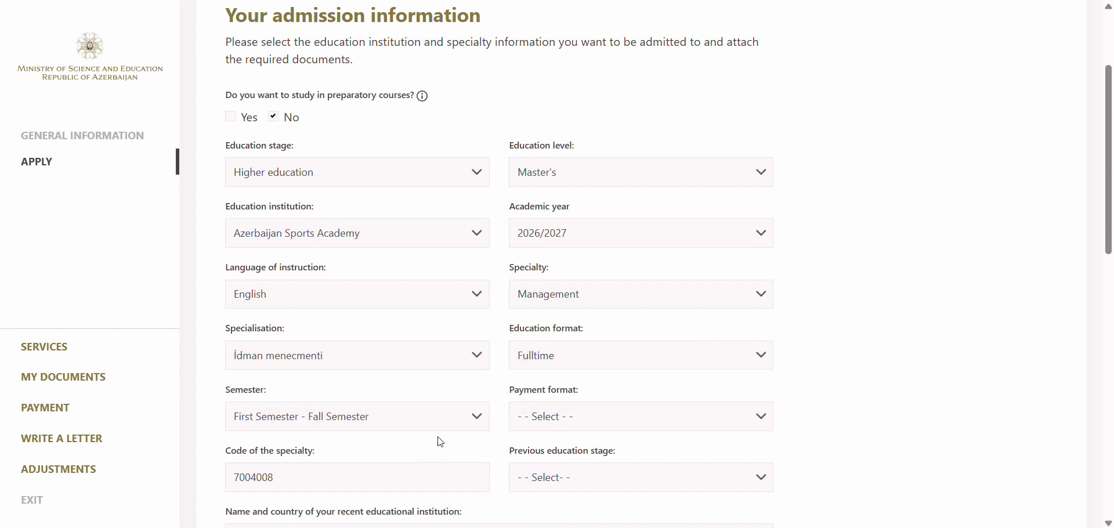
left_click(589, 423)
left_click(576, 460)
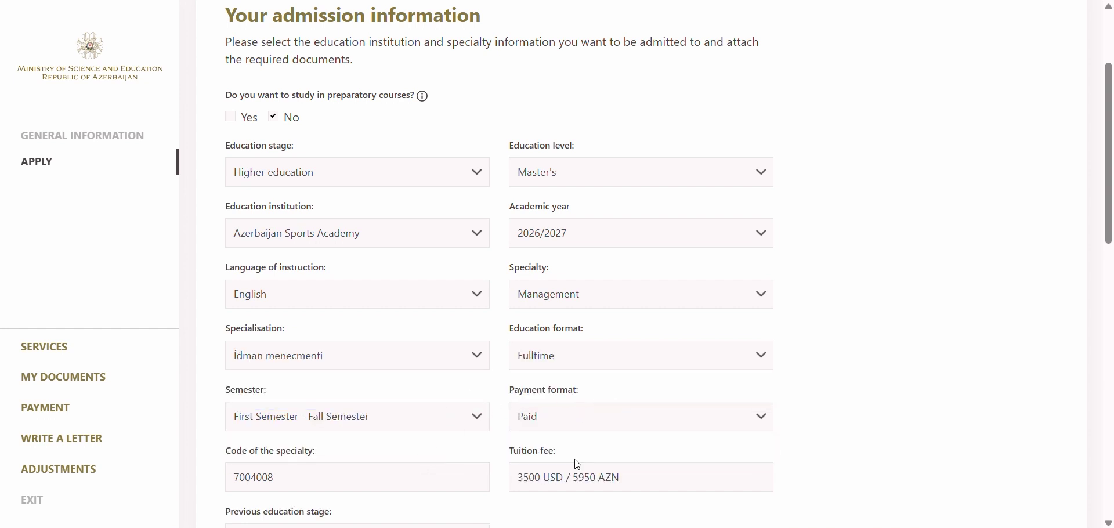
scroll(561, 437, "down", 2)
- Set previous education to Higher education at Bachelor level
left_click(461, 387)
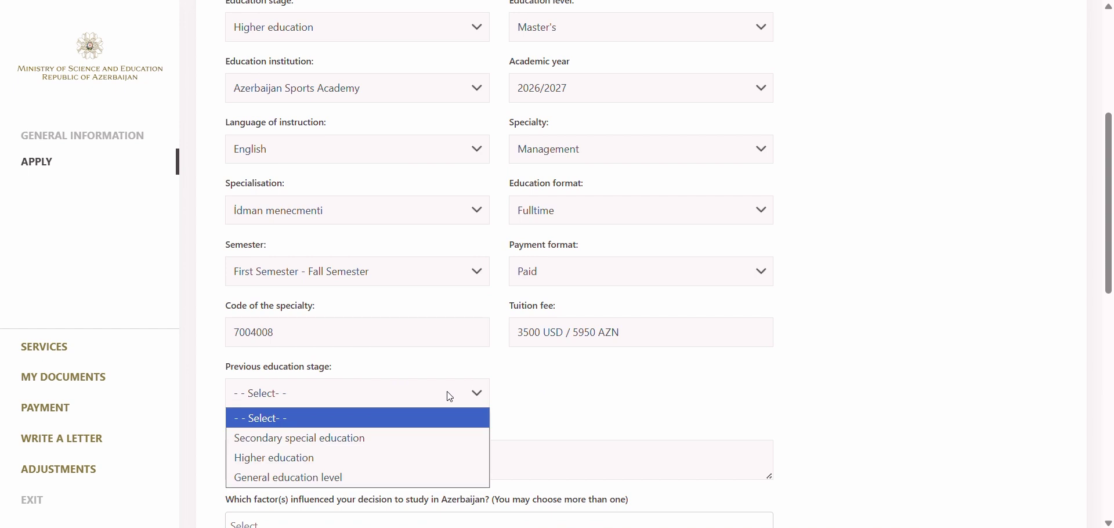
left_click(451, 457)
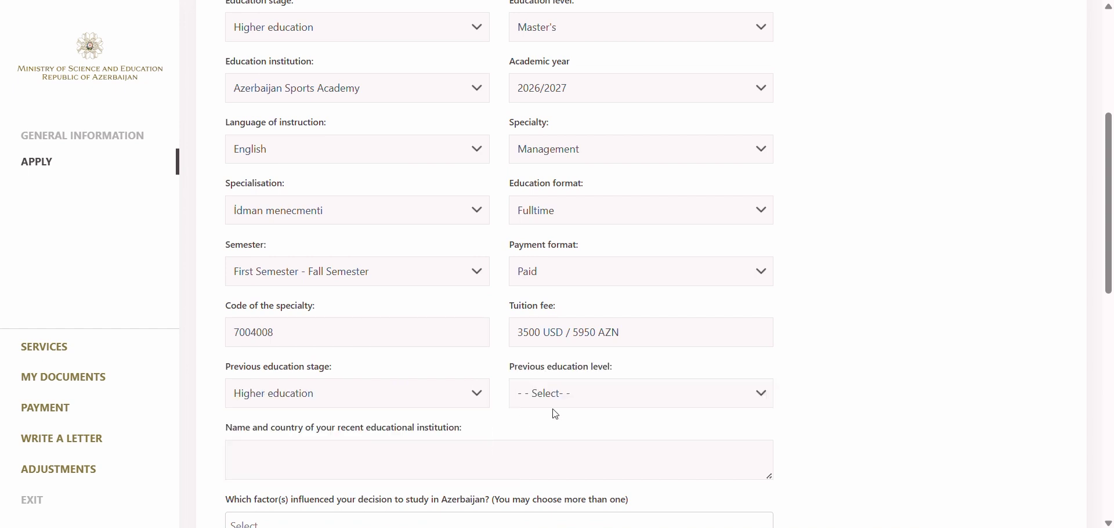
left_click(651, 392)
left_click(654, 437)
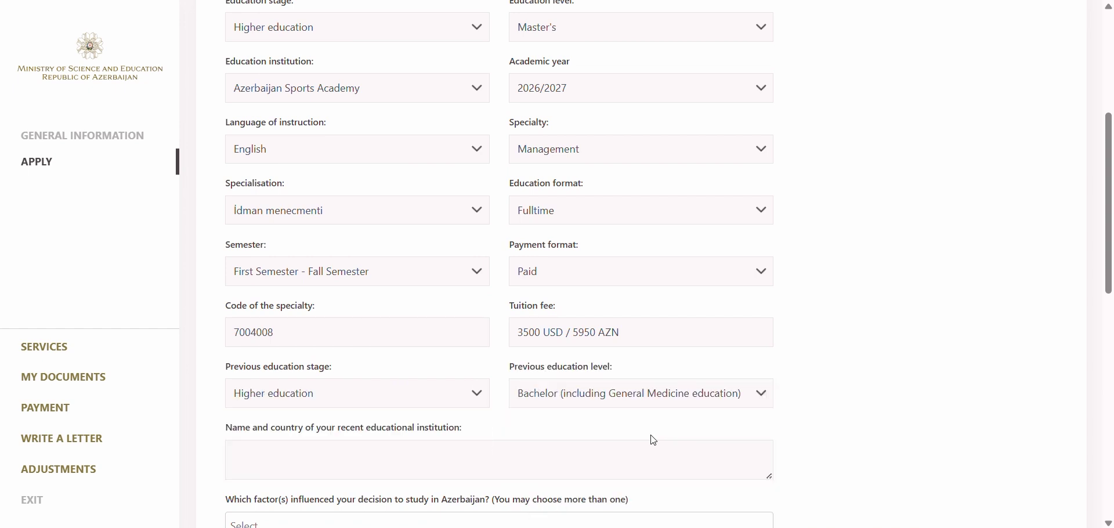
- Enter Gazi University, Turkiye as recent institution and pick well-taught specialization as the reason
scroll(569, 371, "down", 2)
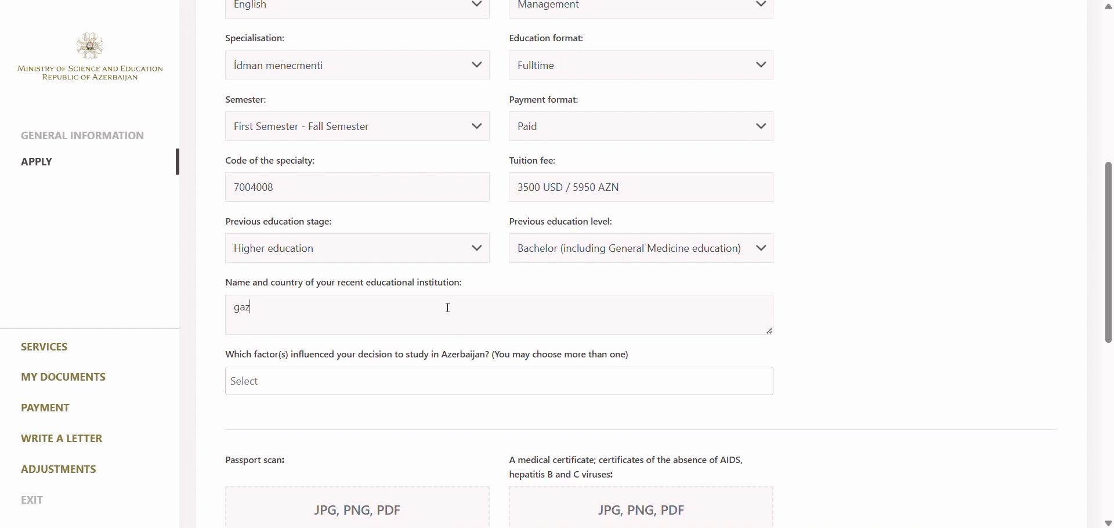
key("BackSpace")
key("BackSpace")
key("BackSpace")
type("Gazi University, Turkiye")
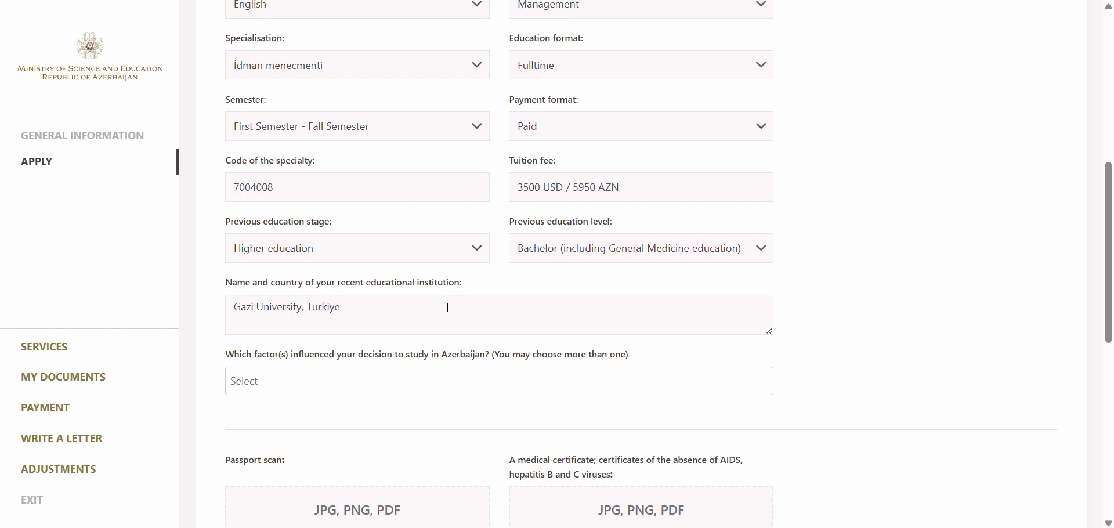
scroll(449, 307, "down", 3)
left_click(437, 236)
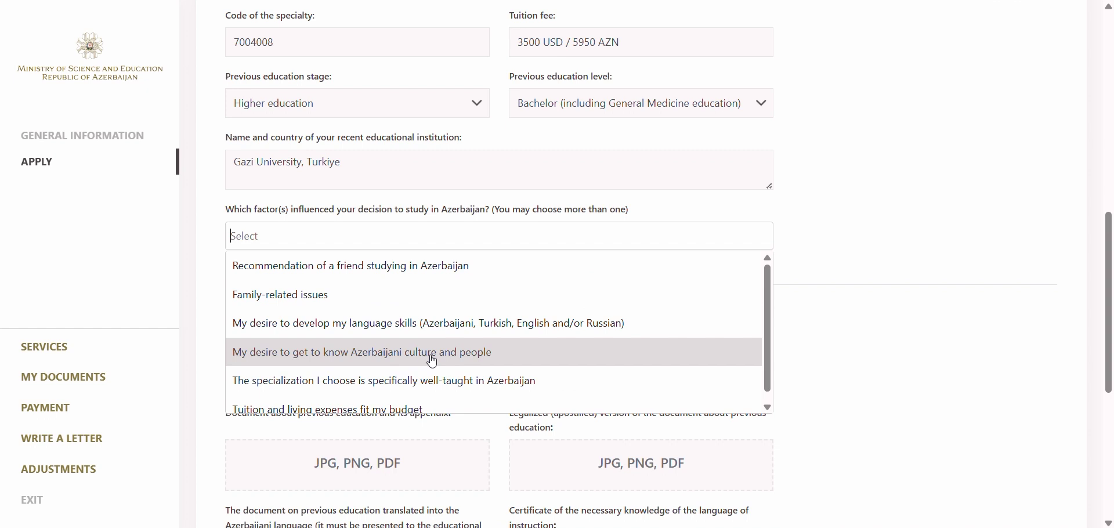
scroll(603, 351, "down", 1)
left_click(609, 371)
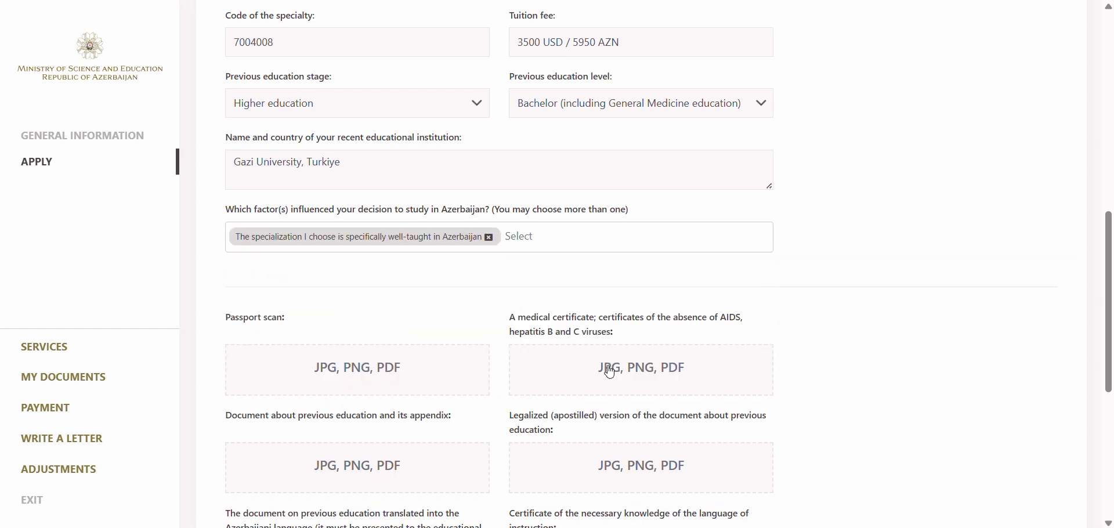
scroll(606, 301, "down", 4)
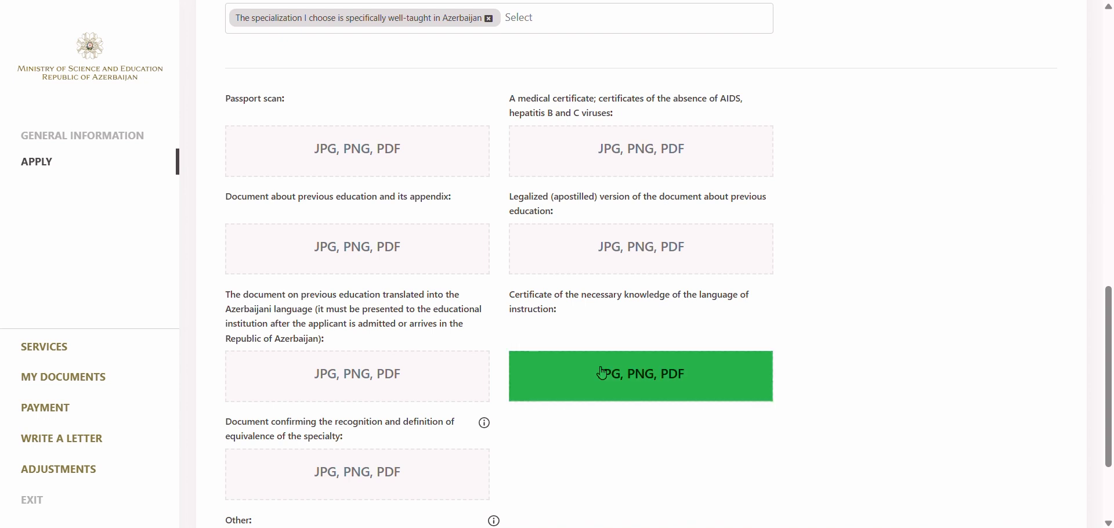
- Add two more Other document upload rows and save the application
scroll(601, 374, "down", 3)
left_click(524, 419)
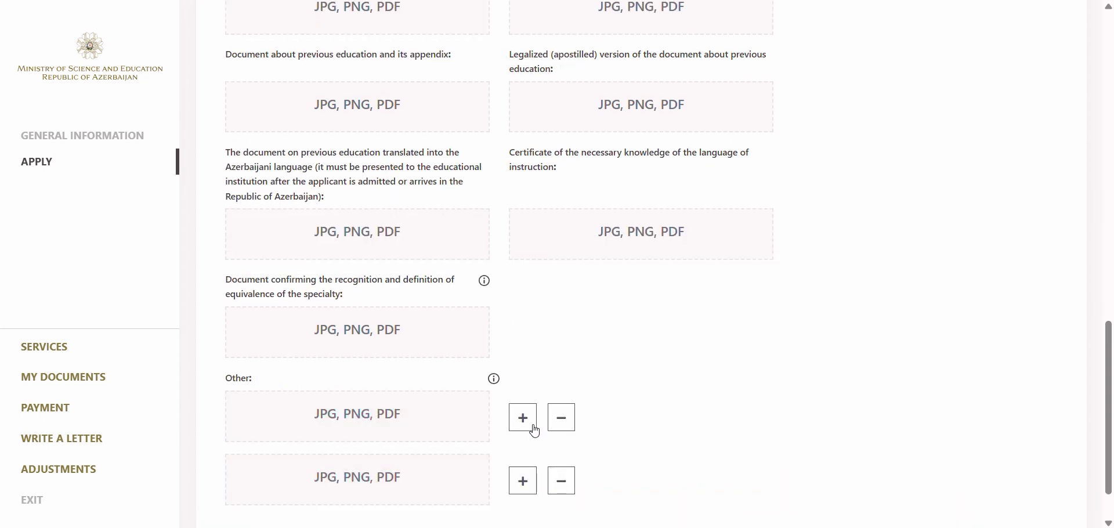
scroll(589, 398, "down", 2)
left_click(532, 408)
scroll(654, 383, "down", 2)
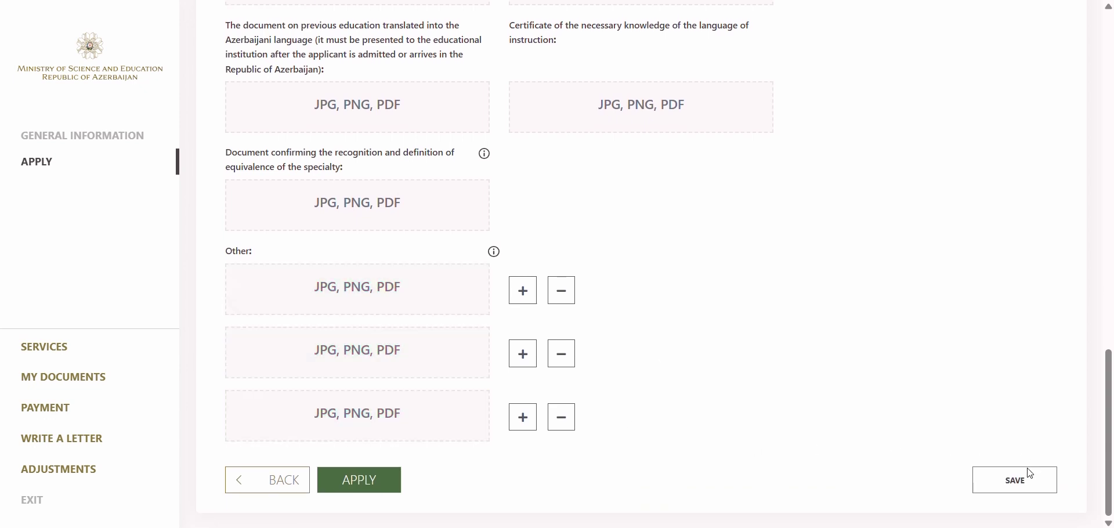
left_click(1019, 489)
left_click(1022, 492)
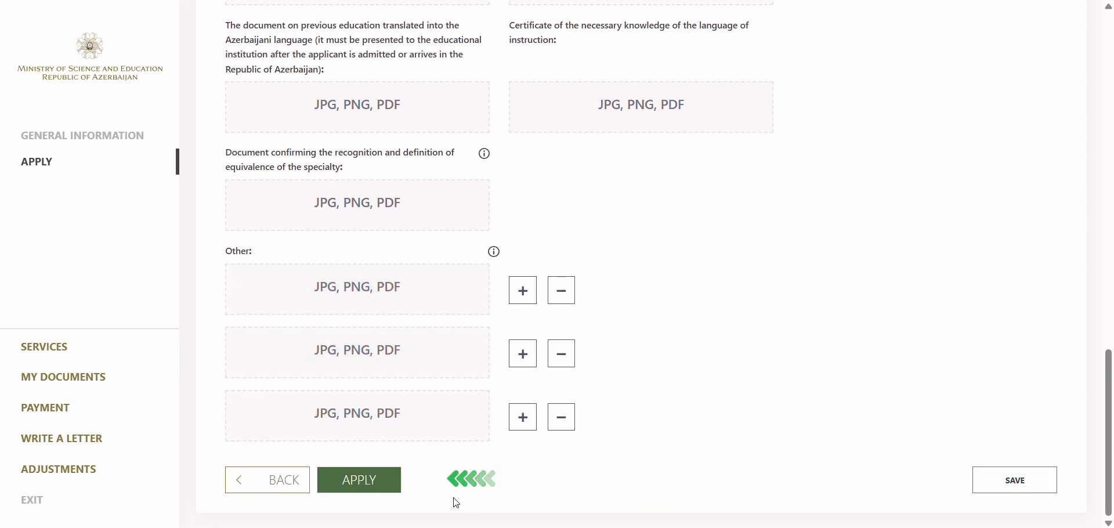